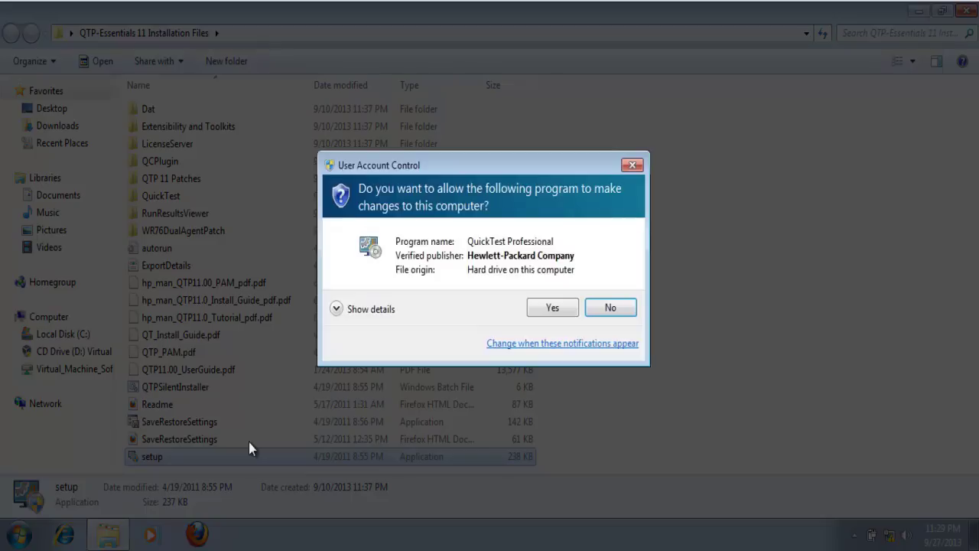
# - Allow the QuickTest Professional program to make changes, clear the installation files folder from the desktop and start QuickTest Professional Setup
pyautogui.click(392, 310)
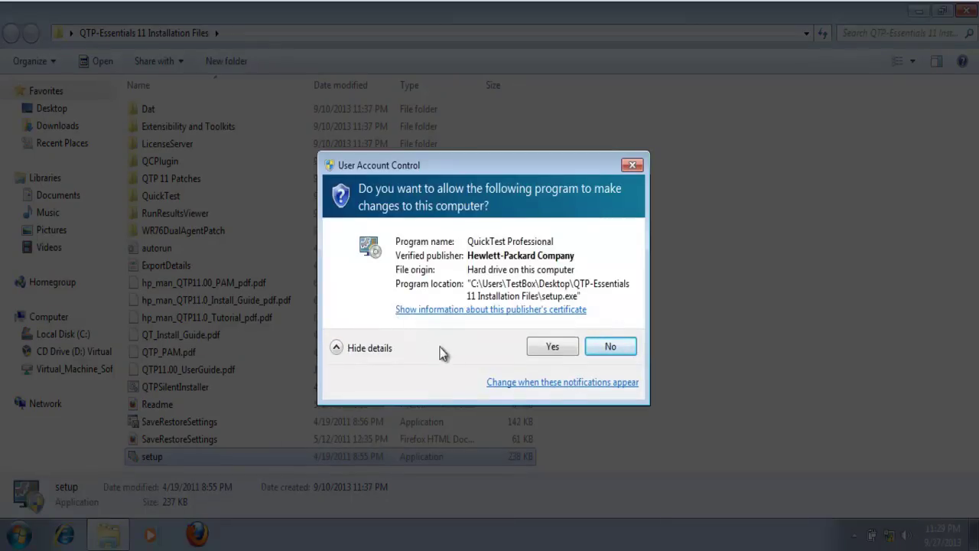
pyautogui.click(556, 351)
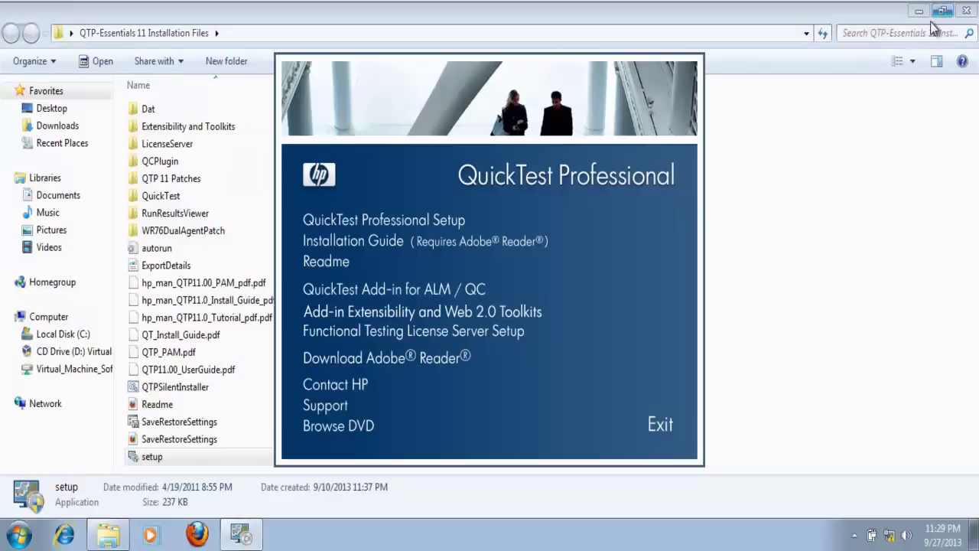
pyautogui.click(920, 13)
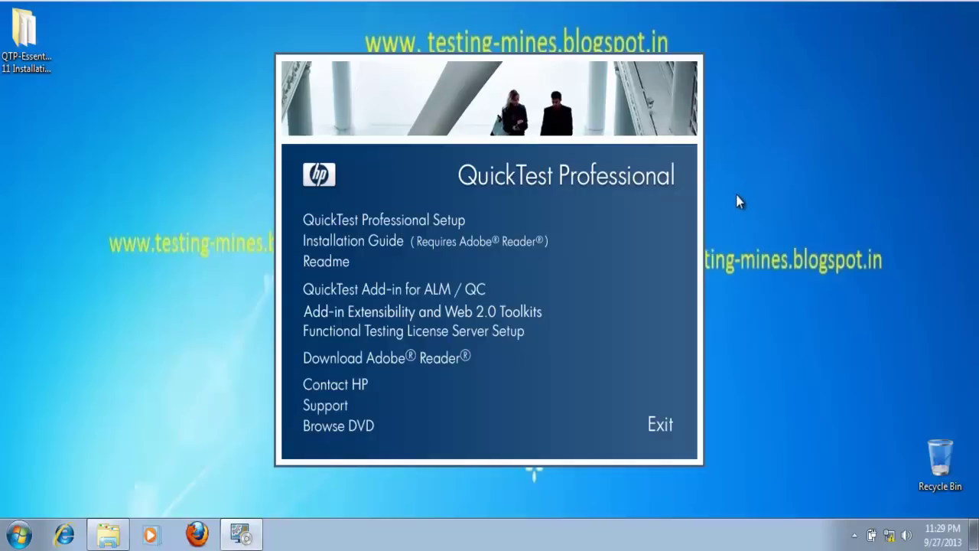
pyautogui.click(379, 221)
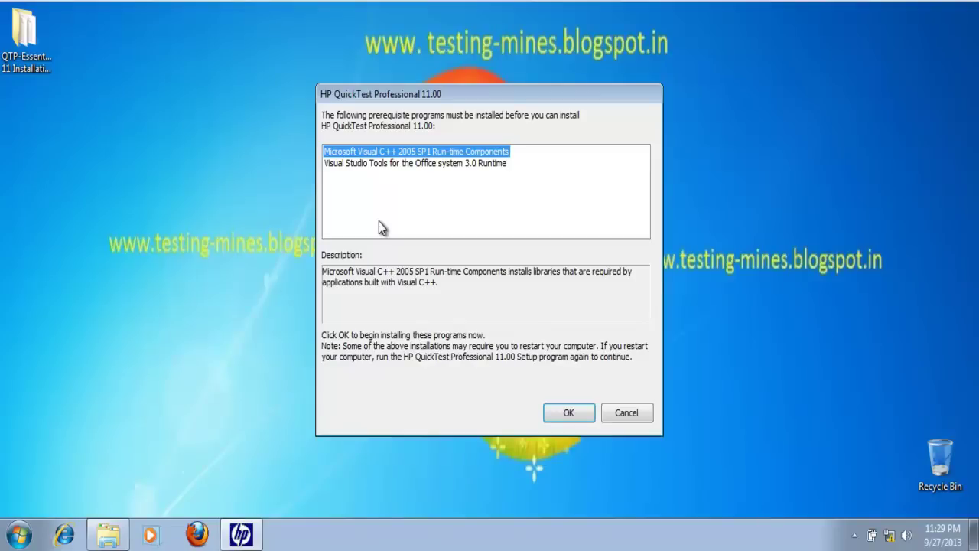
# - Review the two prerequisite descriptions, start installing them and accept the Microsoft Visual C++ 2005 SP1 license agreement
pyautogui.click(436, 162)
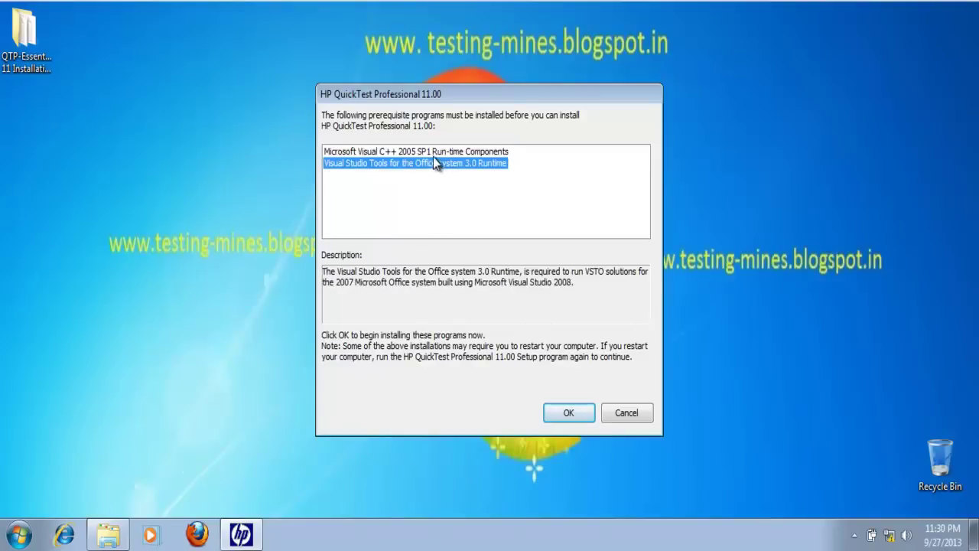
pyautogui.click(433, 151)
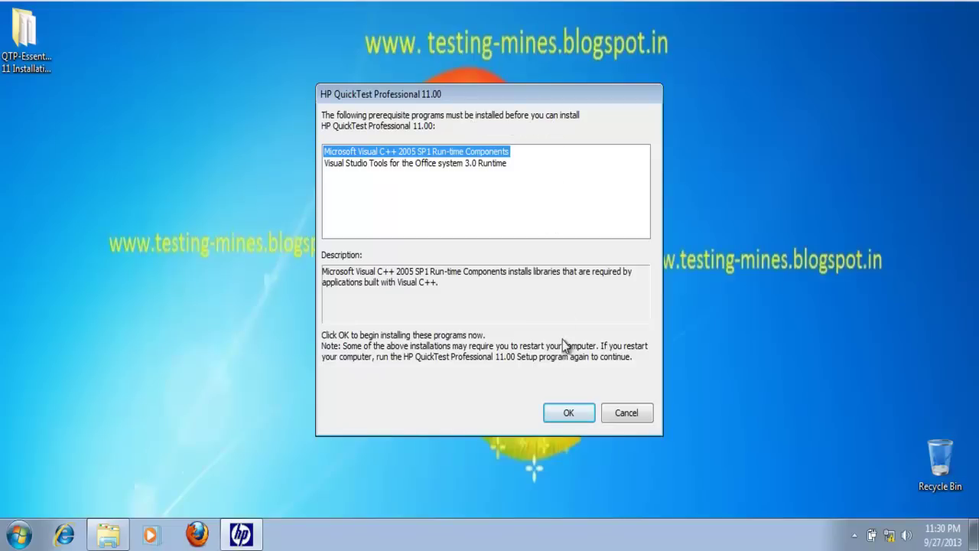
pyautogui.click(570, 413)
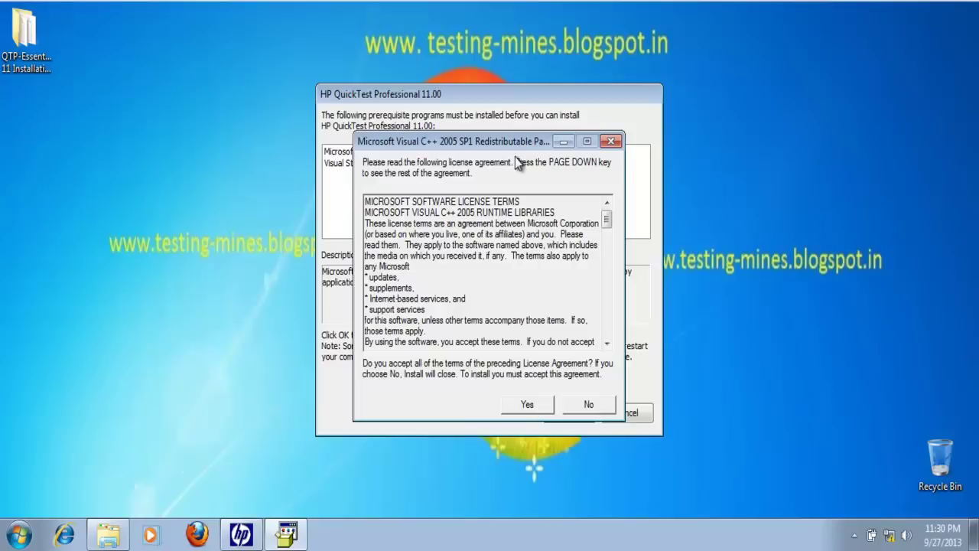
pyautogui.click(529, 405)
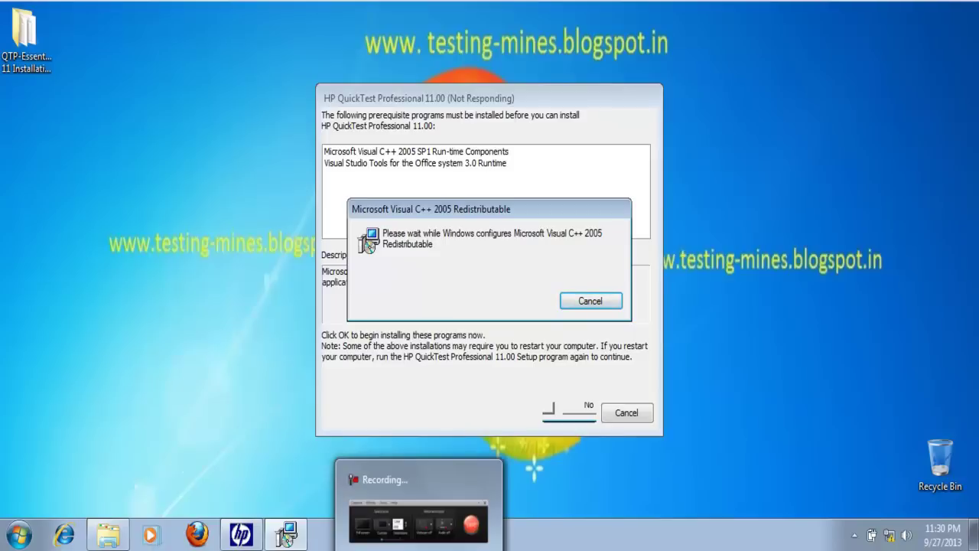
pyautogui.click(418, 549)
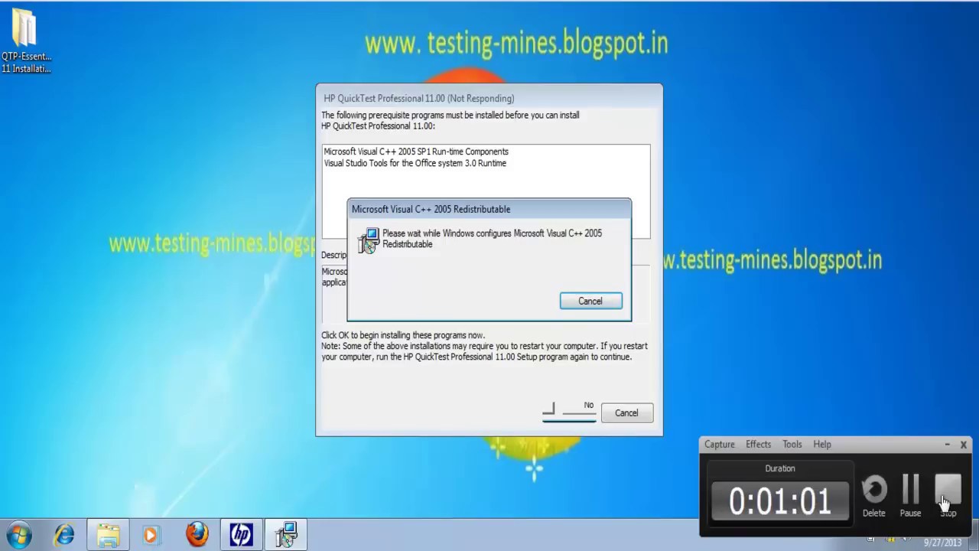
pyautogui.click(904, 501)
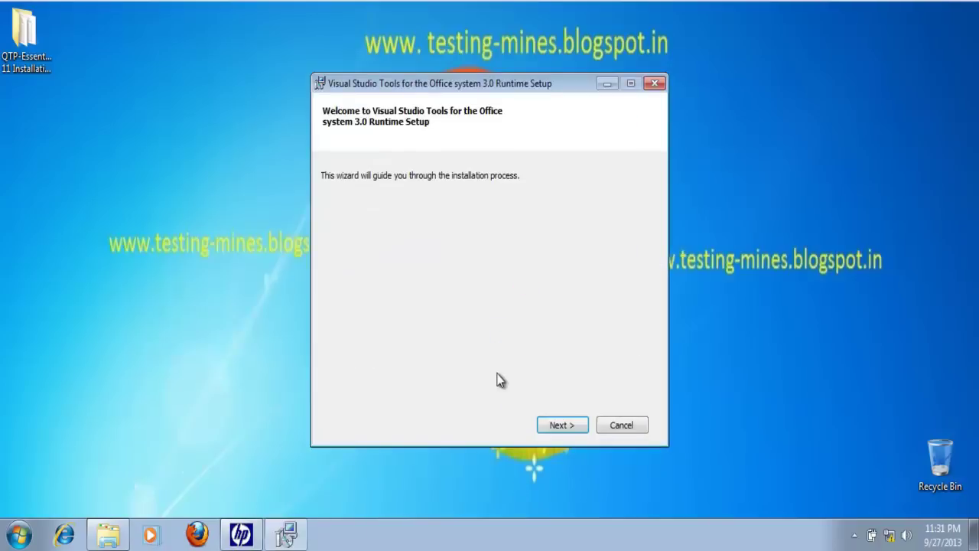
# - Install the Visual Studio Tools for the Office system 3.0 Runtime, accepting its license terms, and finish its wizard
pyautogui.click(549, 430)
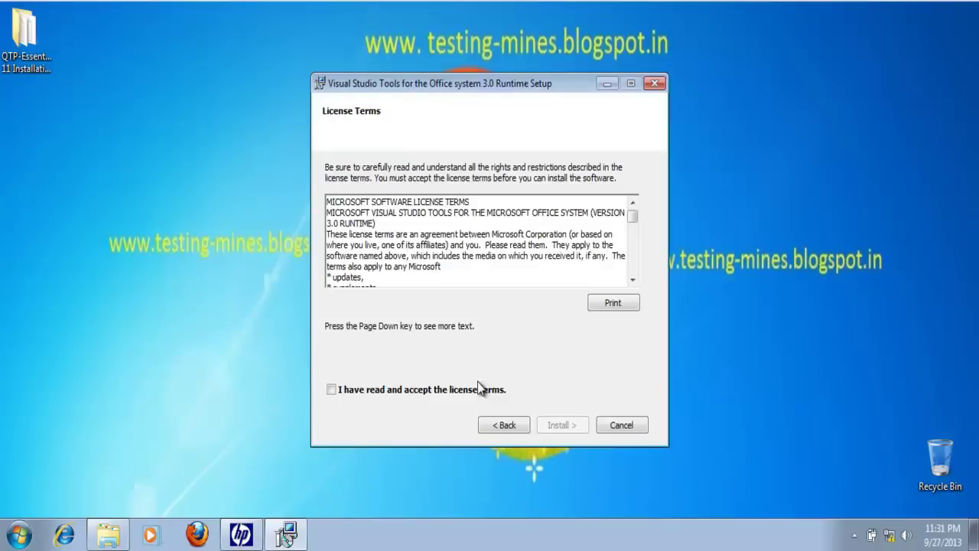
pyautogui.click(413, 390)
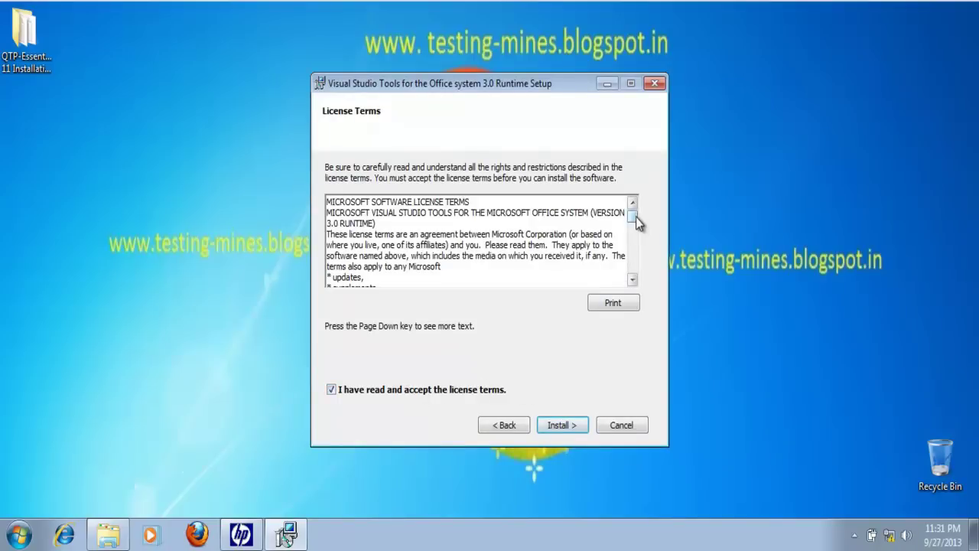
pyautogui.moveTo(636, 220); pyautogui.dragTo(634, 268)
pyautogui.click(561, 425)
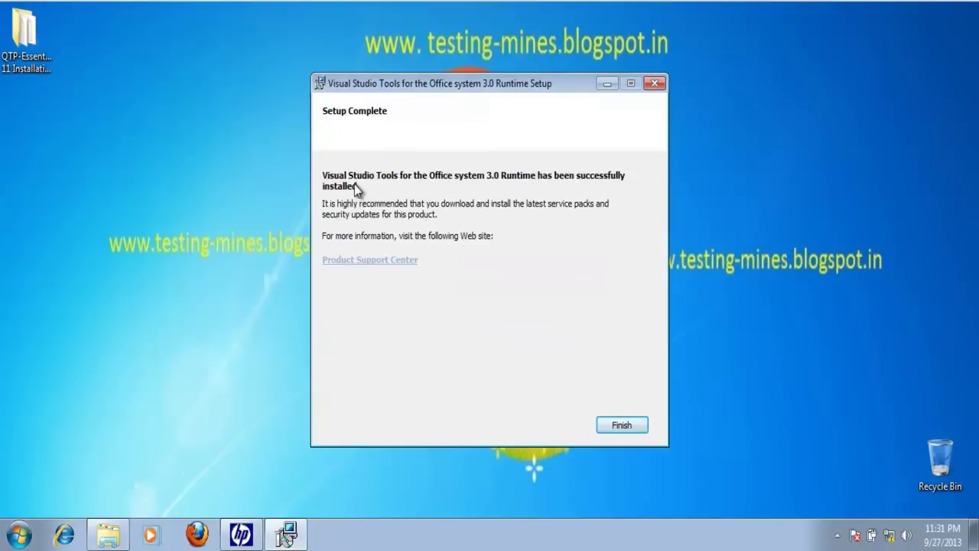
pyautogui.click(621, 425)
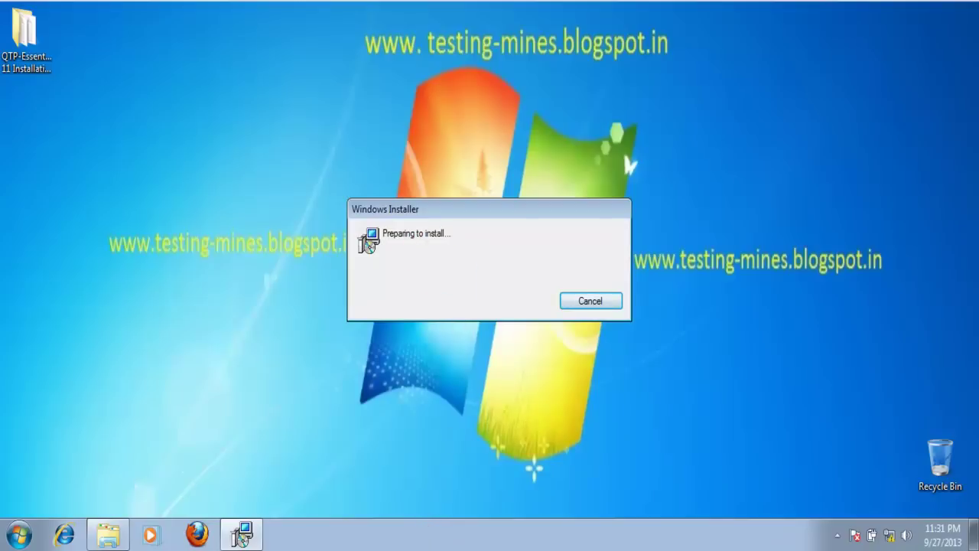
pyautogui.click(418, 506)
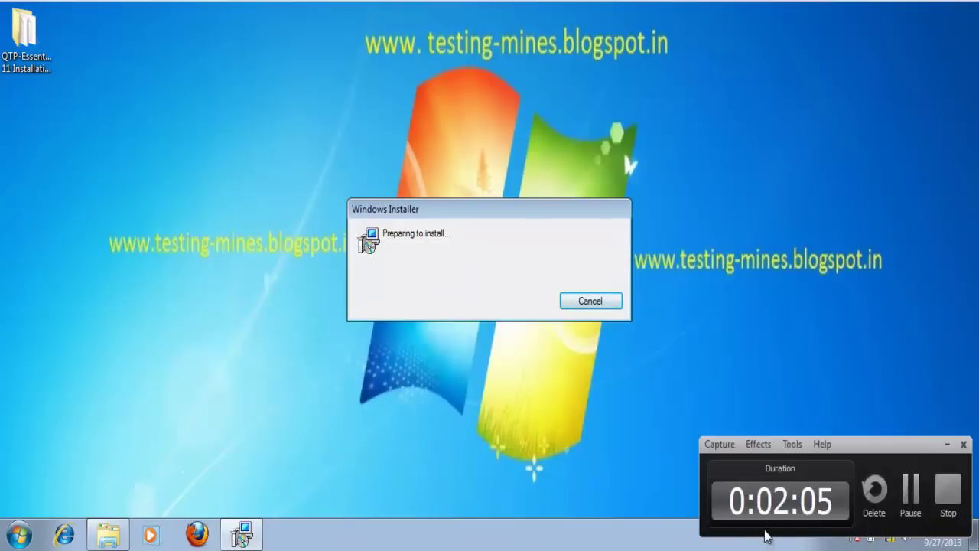
pyautogui.click(923, 497)
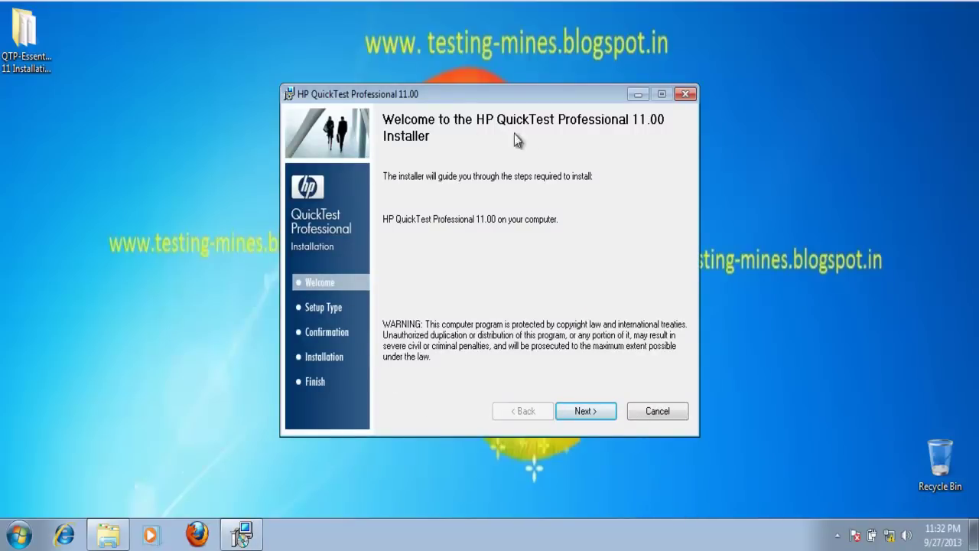
# - Go past the HP QuickTest Professional 11.00 welcome page and agree to the End User License Agreement
pyautogui.click(585, 411)
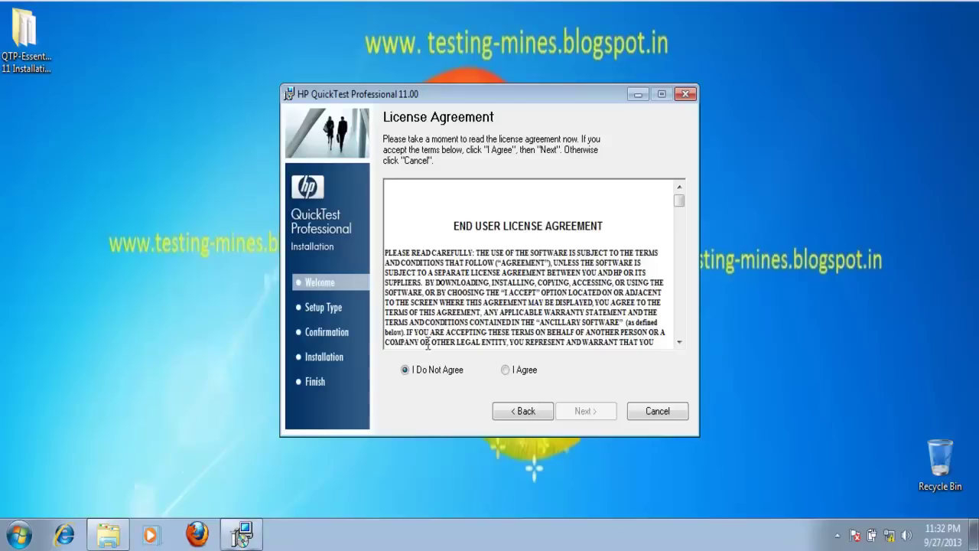
pyautogui.click(505, 369)
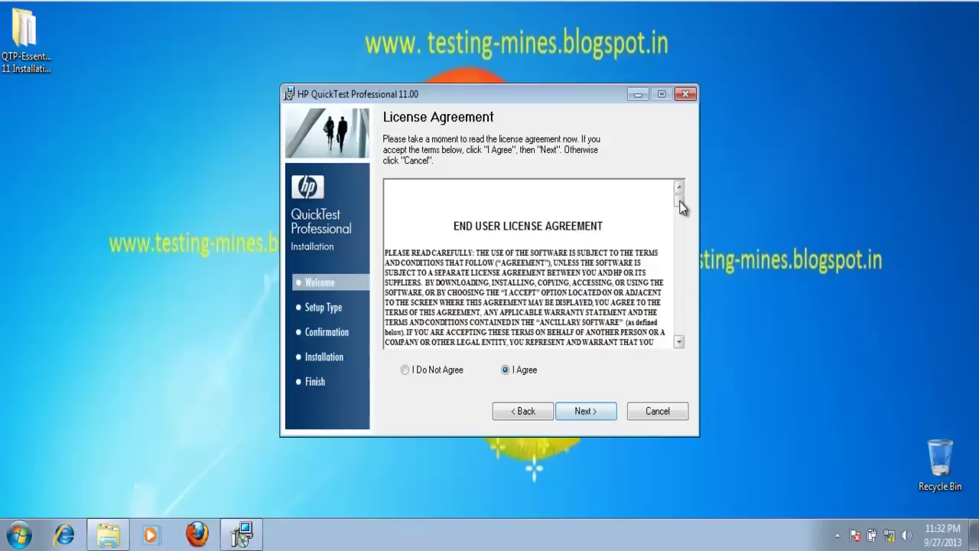
pyautogui.moveTo(679, 201); pyautogui.dragTo(681, 350)
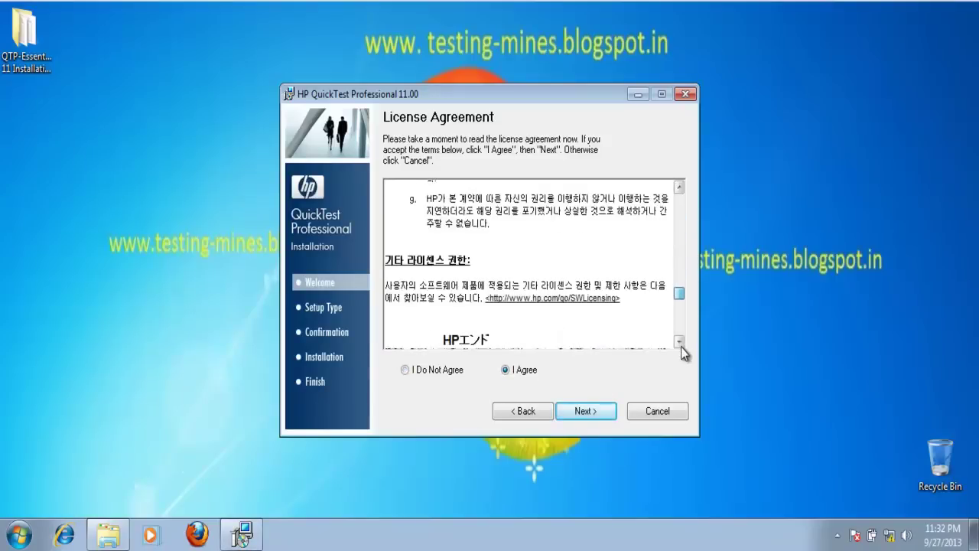
pyautogui.click(579, 417)
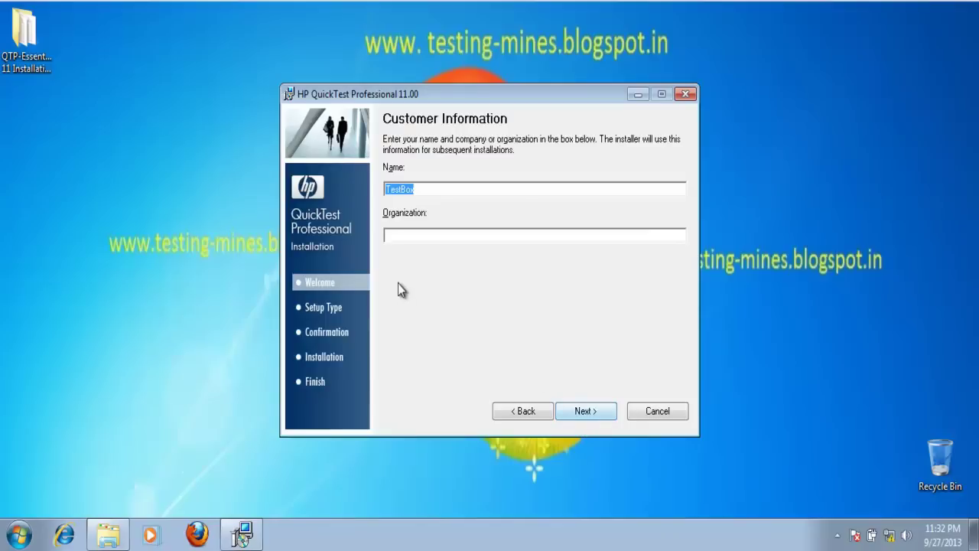
# - Enter NA as the organization in the customer information and continue to the custom feature setup
pyautogui.click(410, 237)
pyautogui.write('NA')
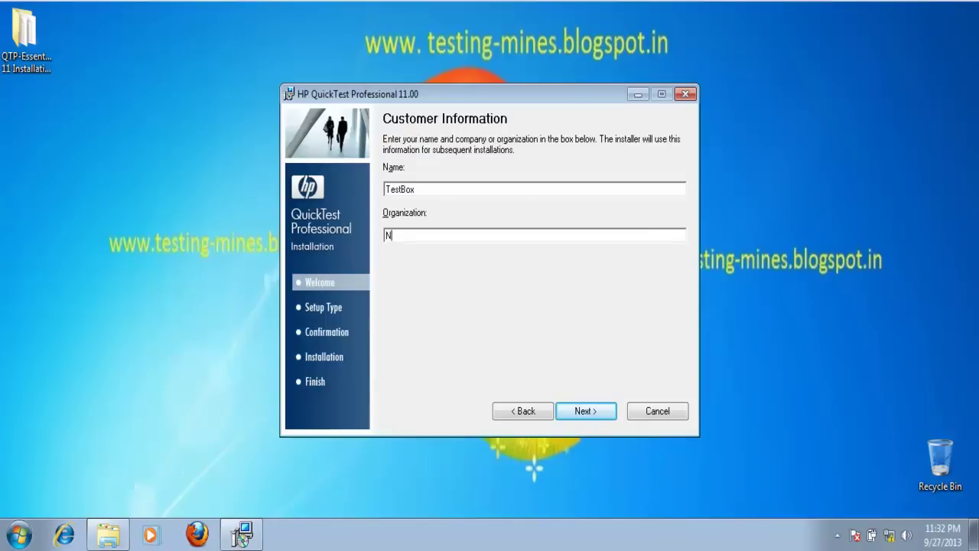
pyautogui.click(582, 410)
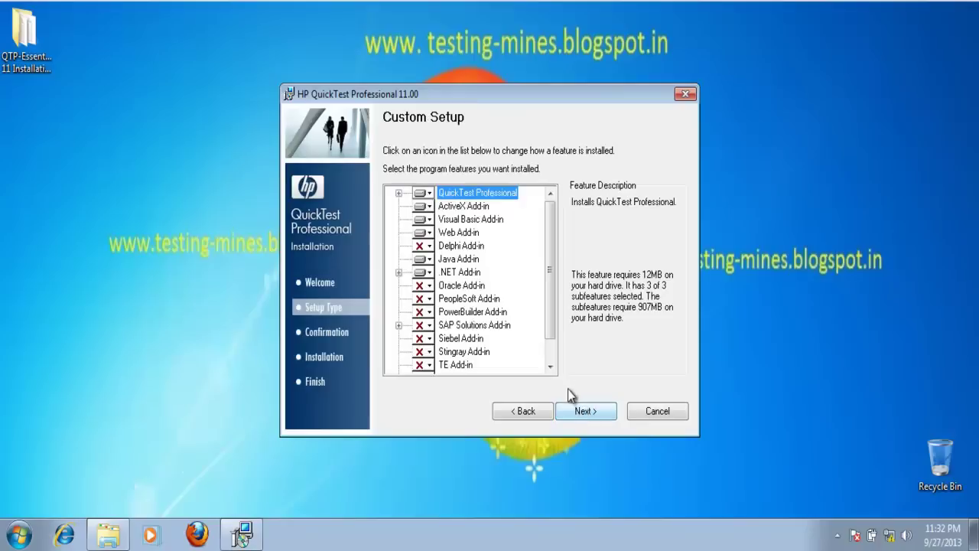
# - Try marking the VisualAge Add-in for installation on the local hard drive and set it back to unavailable
pyautogui.moveTo(553, 313); pyautogui.dragTo(554, 272)
pyautogui.moveTo(555, 252); pyautogui.dragTo(554, 281)
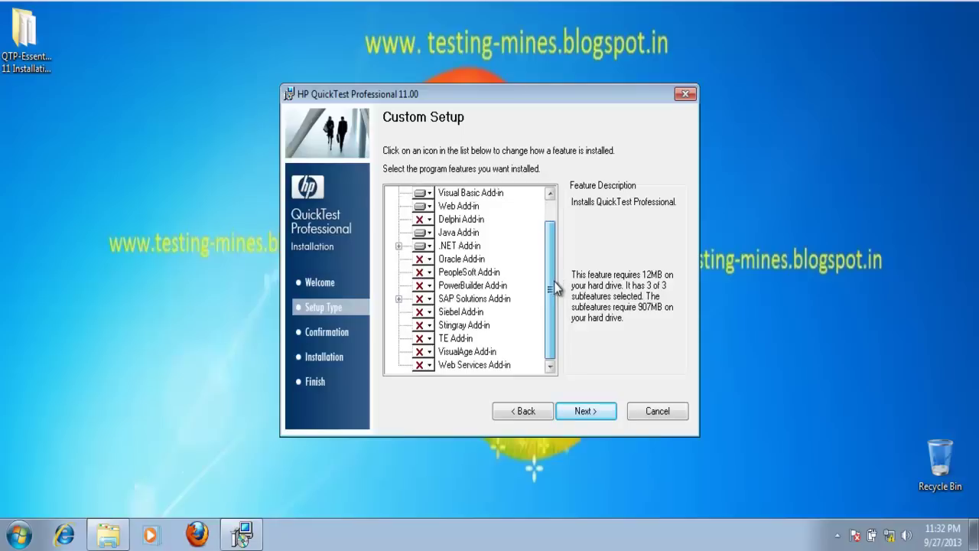
pyautogui.click(428, 352)
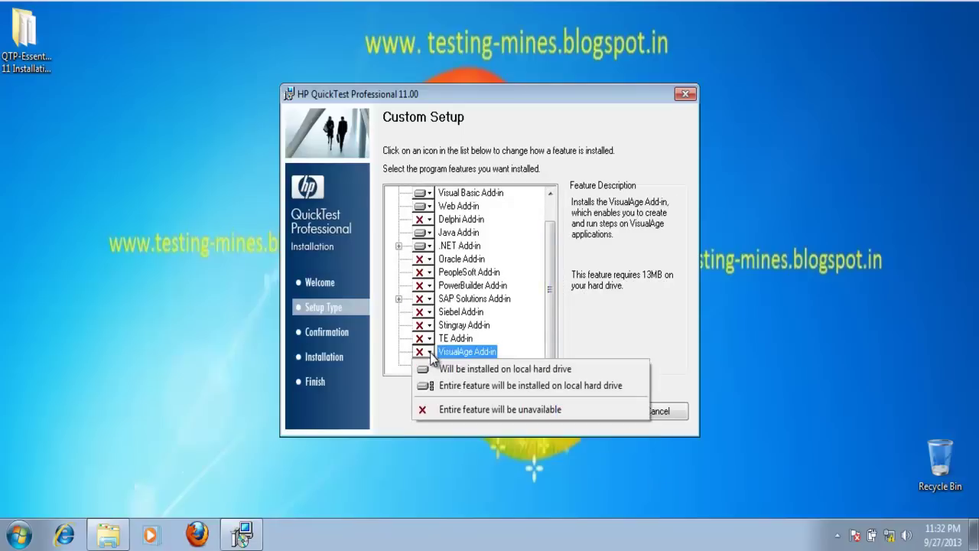
pyautogui.click(525, 330)
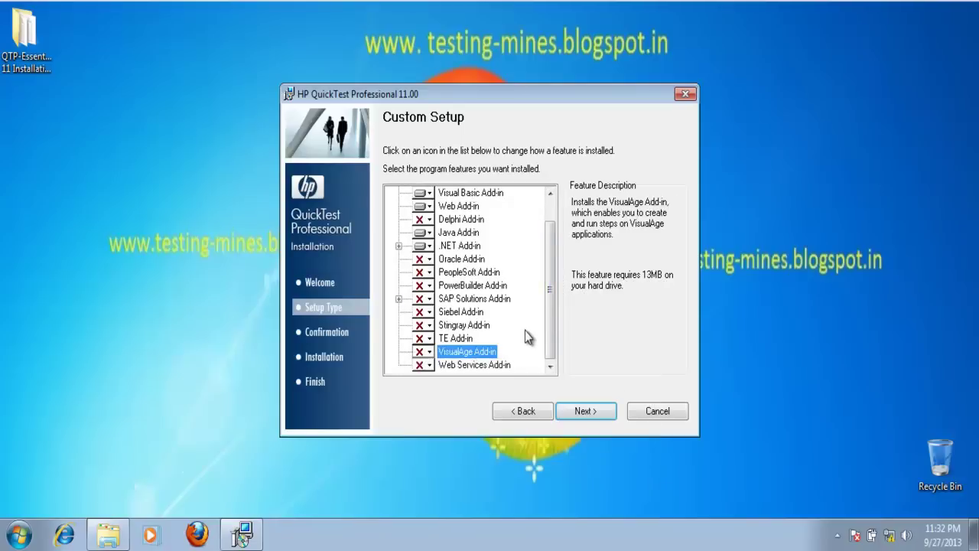
pyautogui.click(431, 353)
pyautogui.click(443, 369)
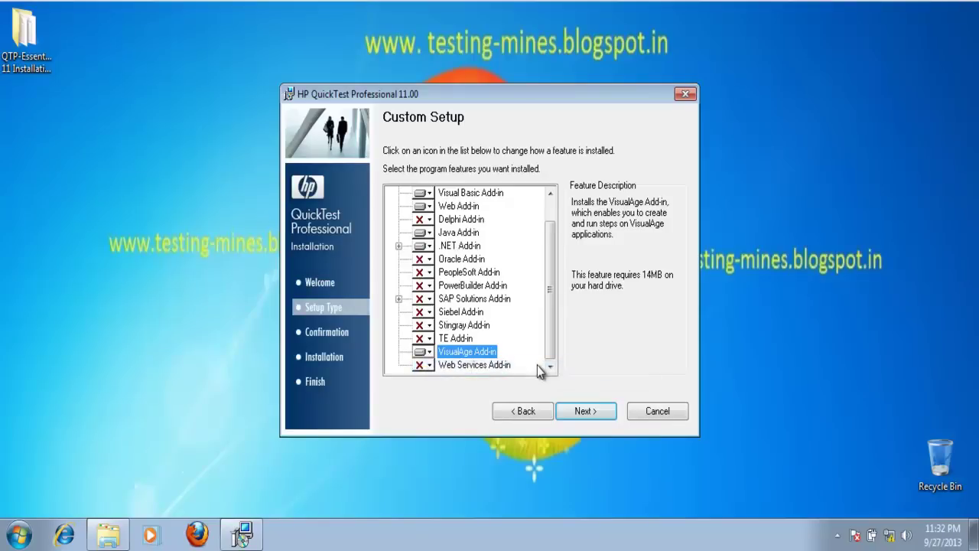
pyautogui.click(430, 353)
pyautogui.click(428, 407)
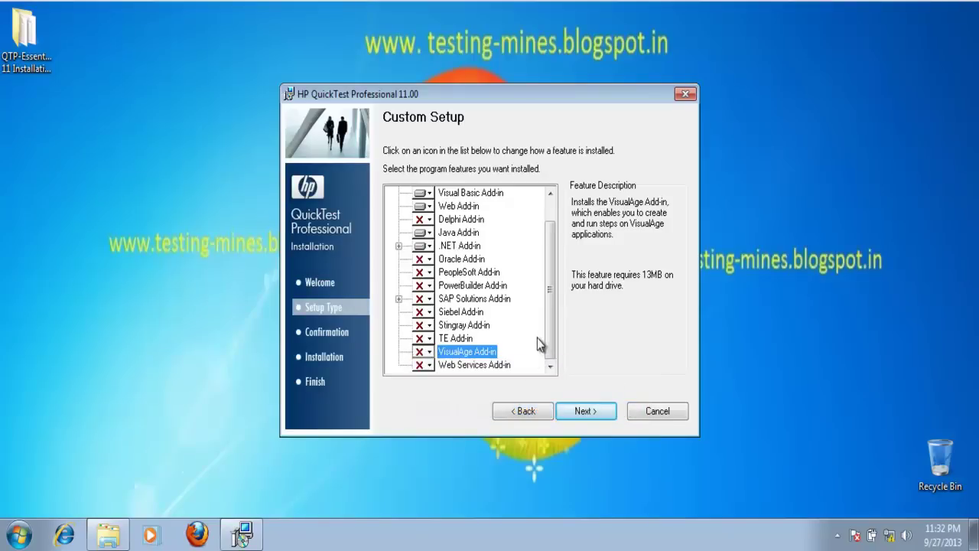
# - Set the Web Services Add-in to be installed on the local hard drive and check the QuickTest Professional subfeatures
pyautogui.click(430, 365)
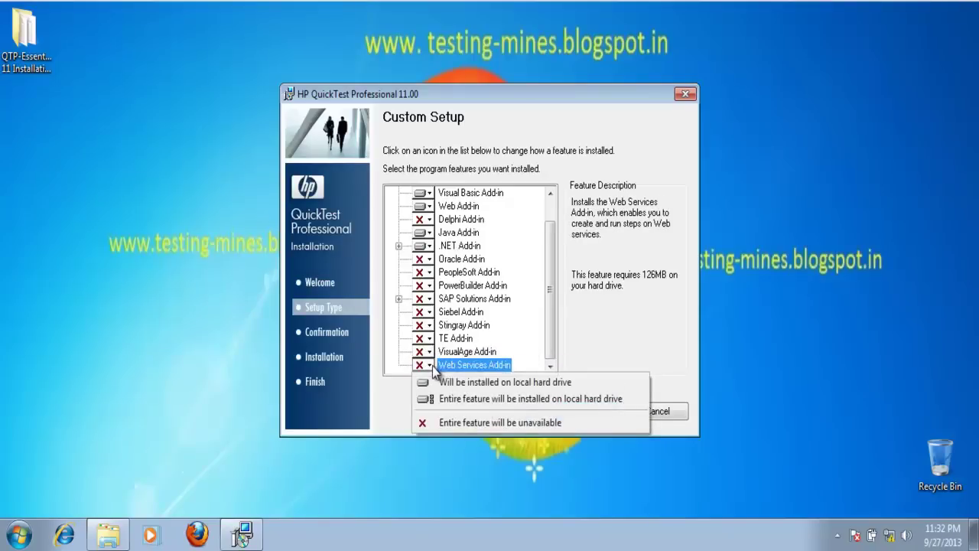
pyautogui.click(444, 375)
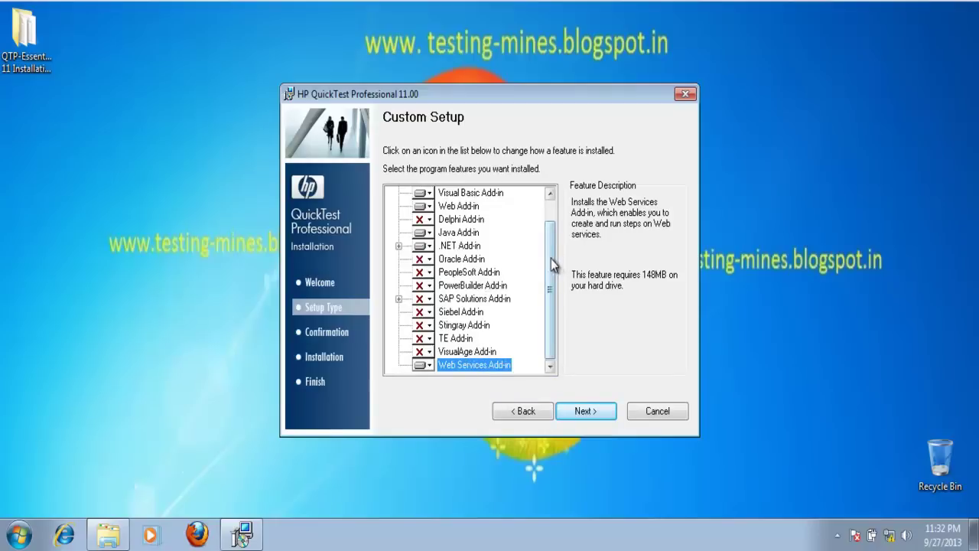
pyautogui.scroll(1, 550, 264)
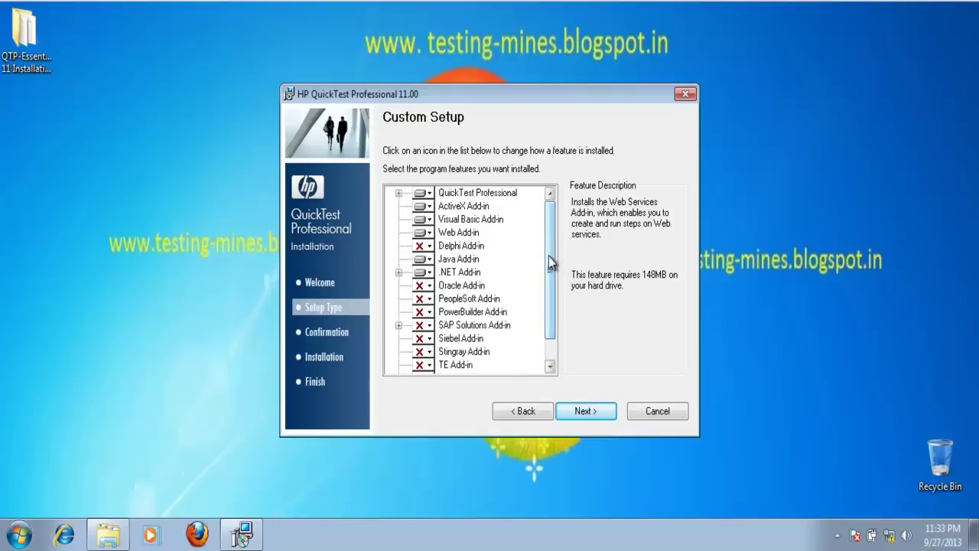
pyautogui.click(398, 193)
pyautogui.click(398, 193)
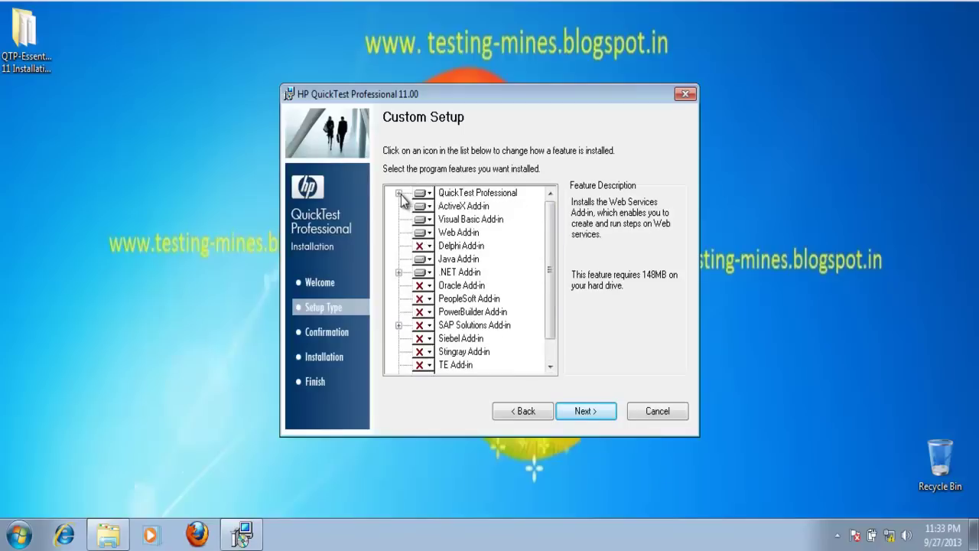
# - Confirm the selected features, keep C:\Program Files\HP\QuickTest Professional\ as the installation folder and start the installation
pyautogui.click(584, 410)
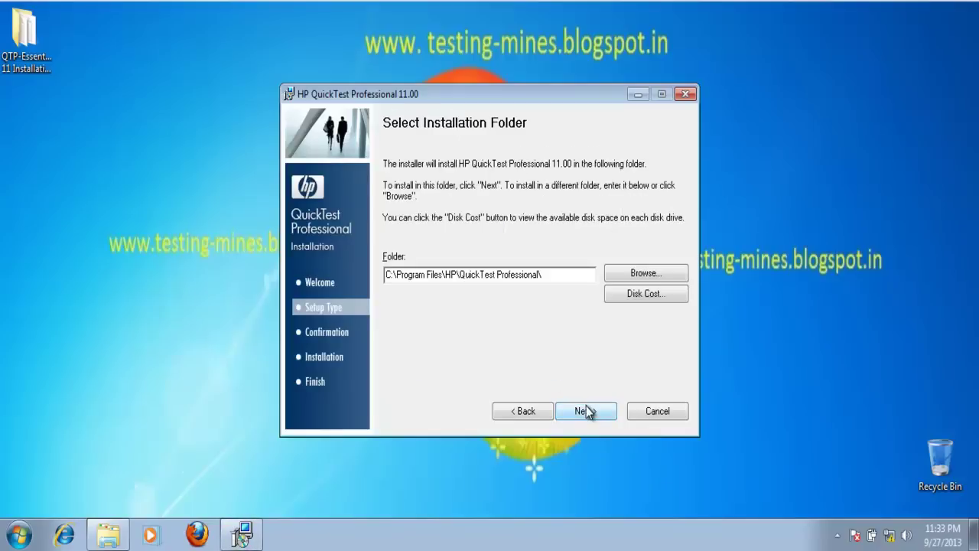
pyautogui.click(585, 411)
pyautogui.click(587, 417)
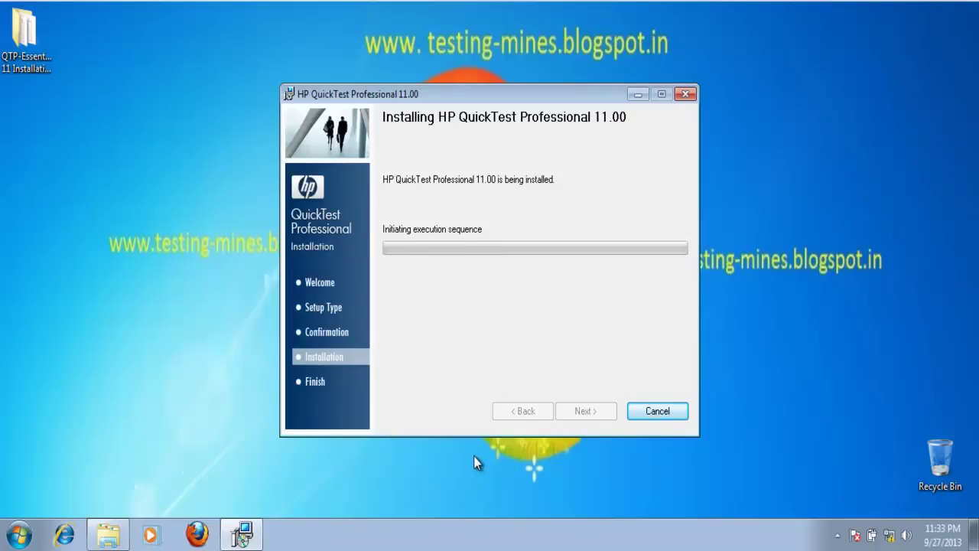
pyautogui.moveTo(419, 549)
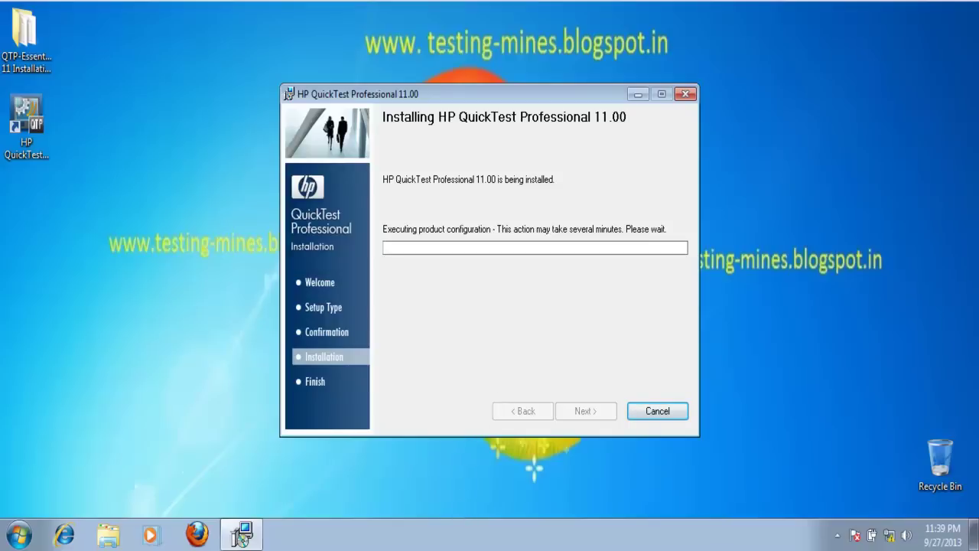
pyautogui.click(419, 504)
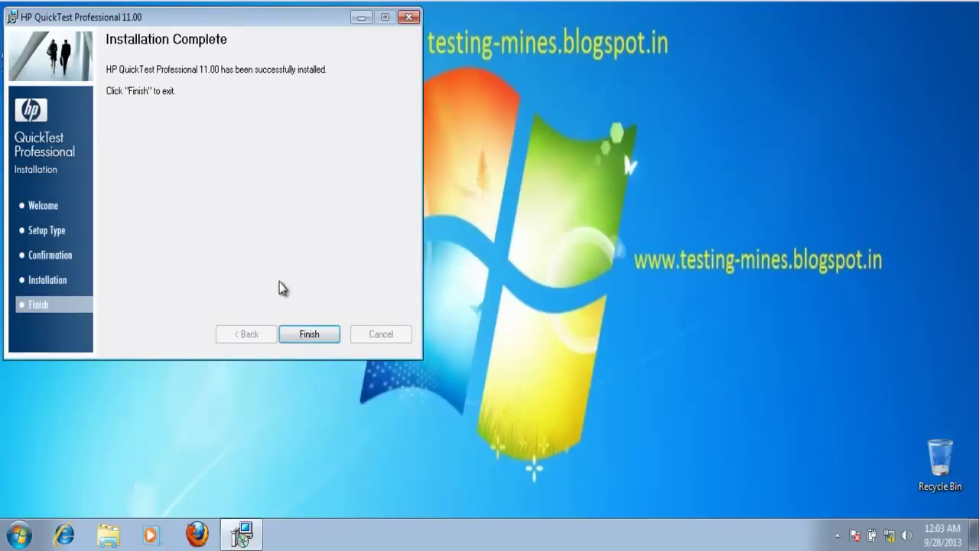
# - Close the finished installer, launch QuickTest Professional with the current license and dismiss the Web Services Add-in notice
pyautogui.click(302, 335)
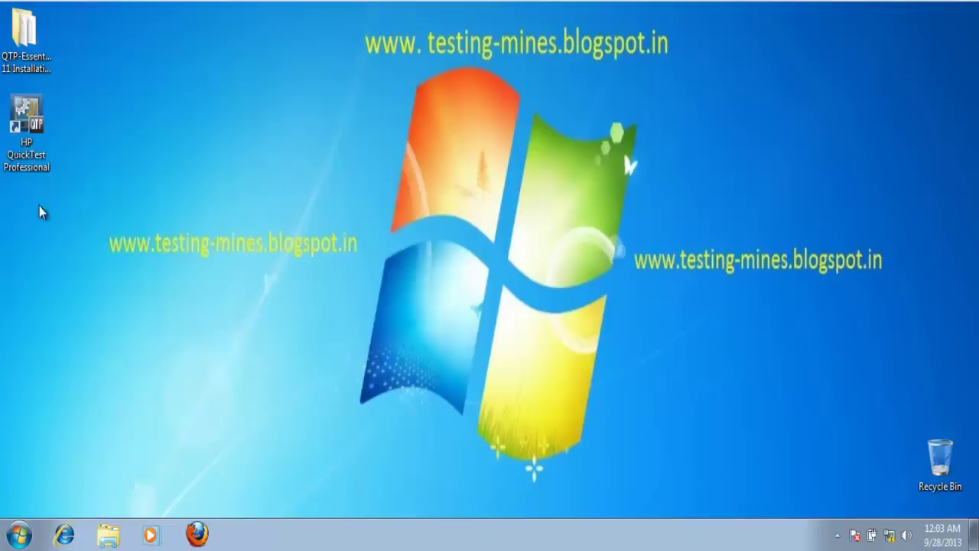
pyautogui.doubleClick(29, 151)
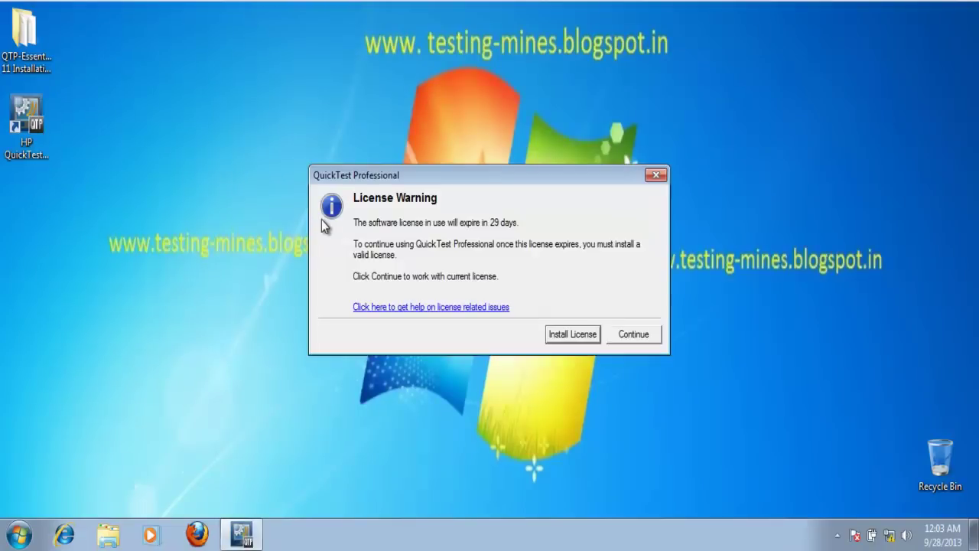
pyautogui.click(635, 334)
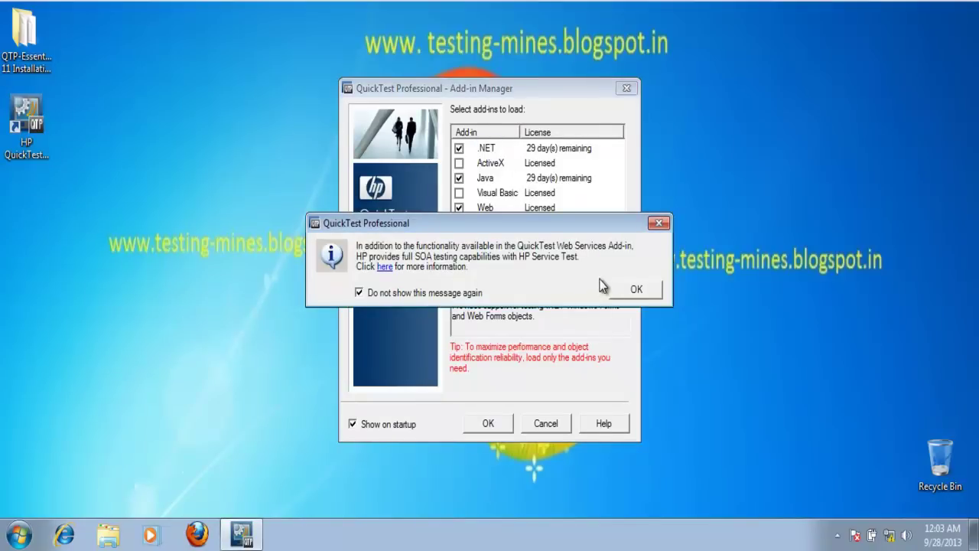
pyautogui.click(626, 291)
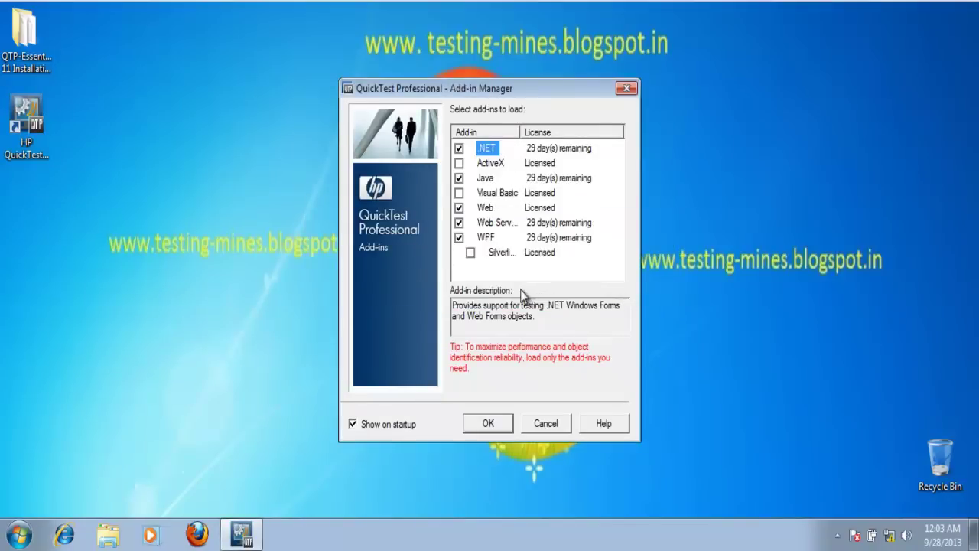
# - Load the ActiveX, Visual Basic and Silverlight add-ins along with the preselected ones, and run the additional installation requirements
pyautogui.click(459, 163)
pyautogui.click(458, 193)
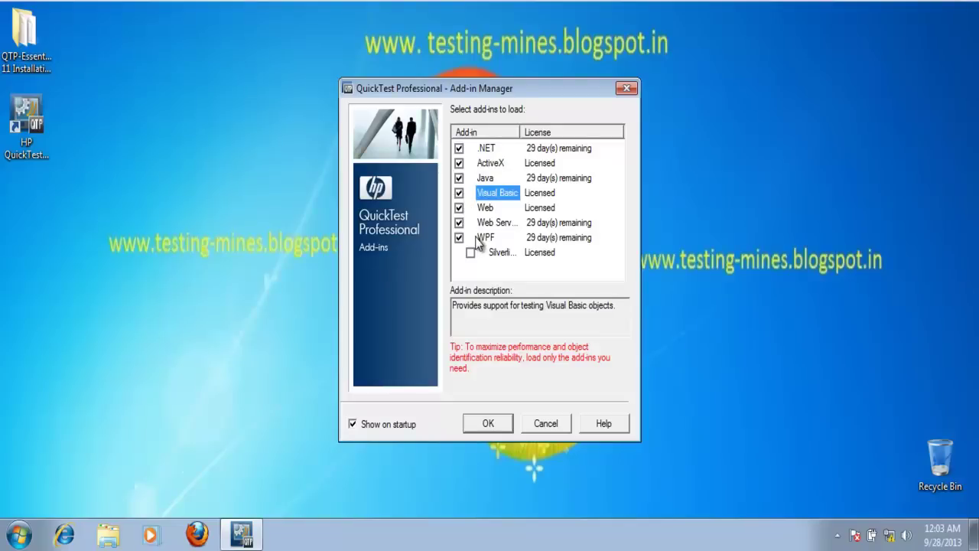
pyautogui.click(470, 252)
pyautogui.click(490, 424)
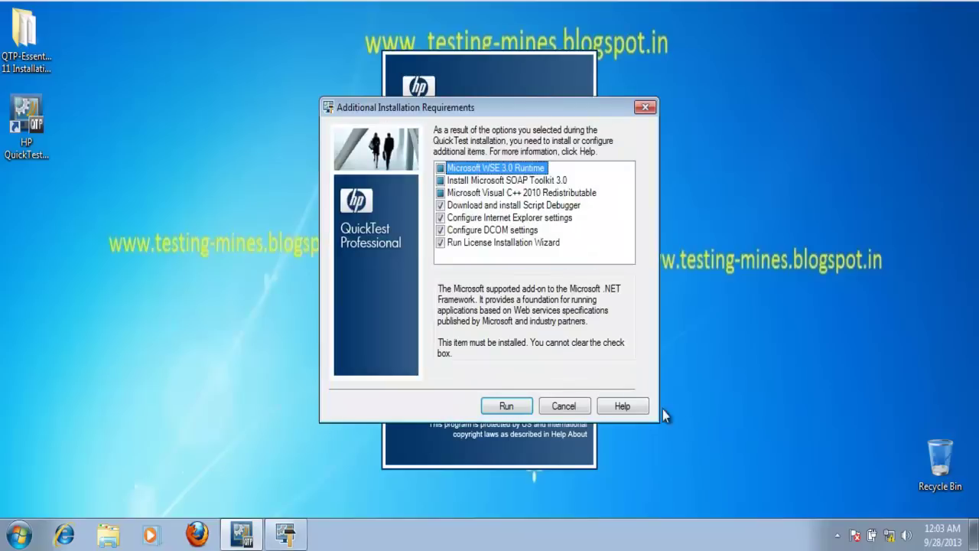
pyautogui.click(512, 407)
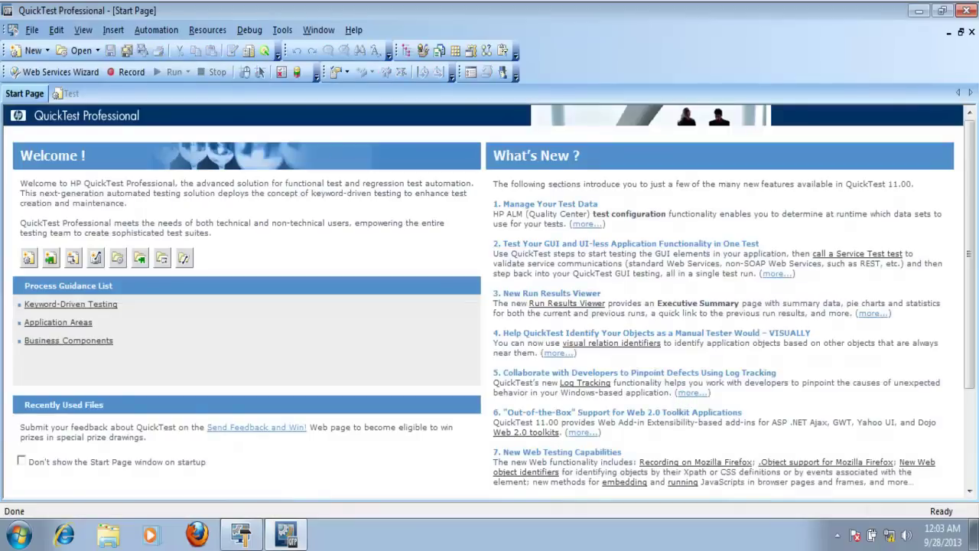
# - Check the QuickTest Professional version and the list of available add-ins in the product information, and close it
pyautogui.click(354, 30)
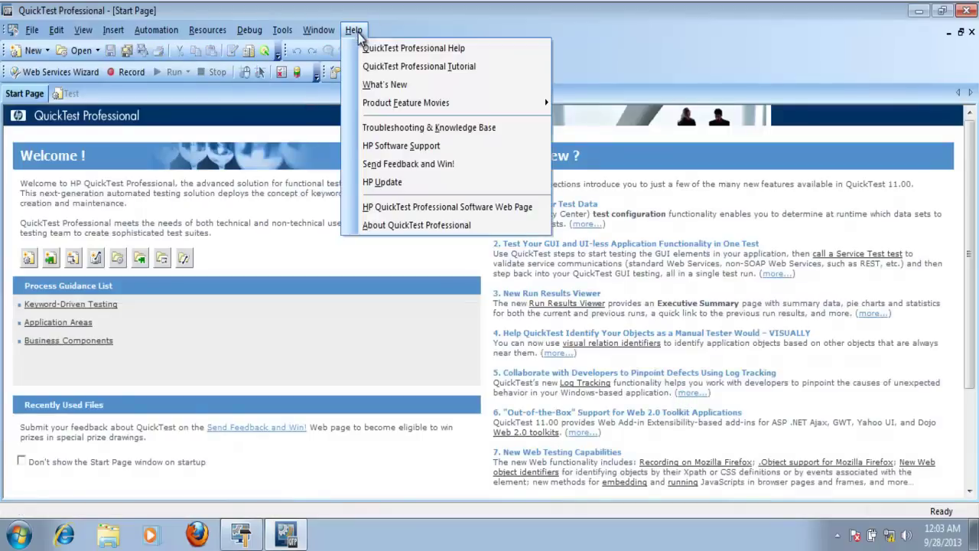
pyautogui.click(410, 226)
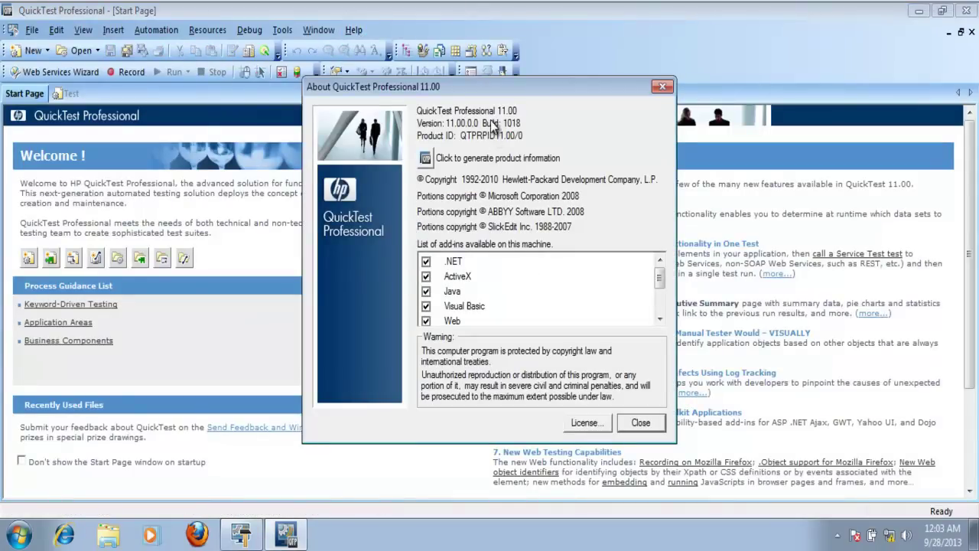
pyautogui.moveTo(659, 280); pyautogui.dragTo(661, 350)
pyautogui.click(638, 426)
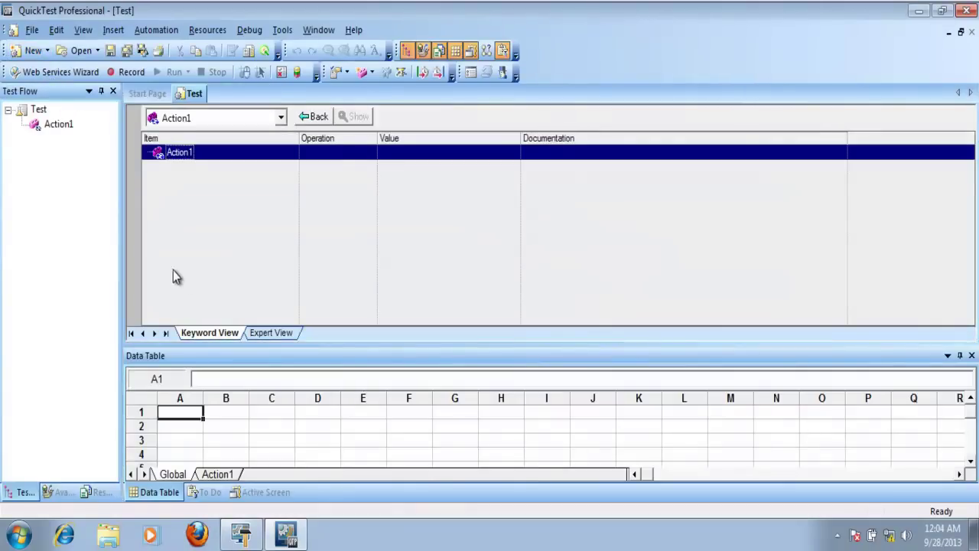
# - Look at the test's action list, view Action1 in Expert View and return to Keyword View
pyautogui.click(205, 119)
pyautogui.doubleClick(205, 118)
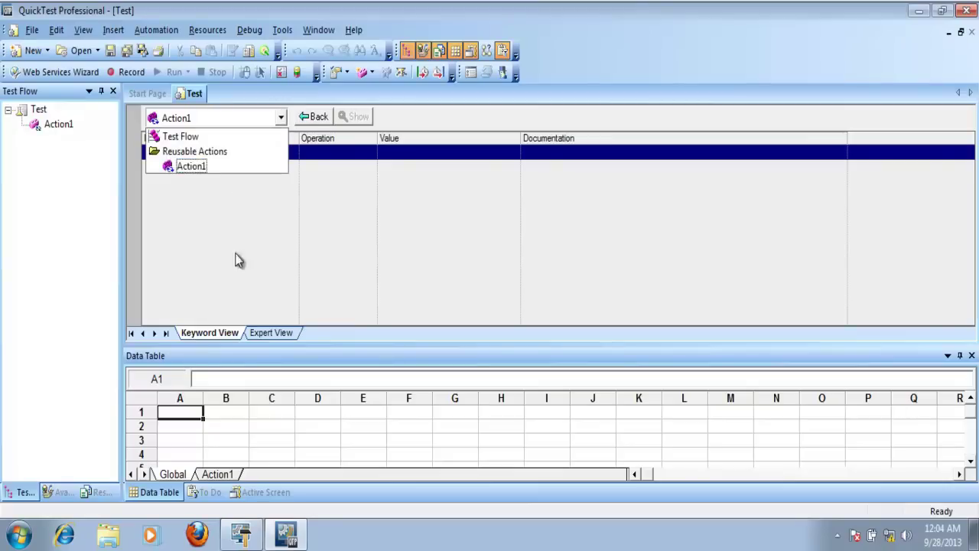
pyautogui.click(279, 337)
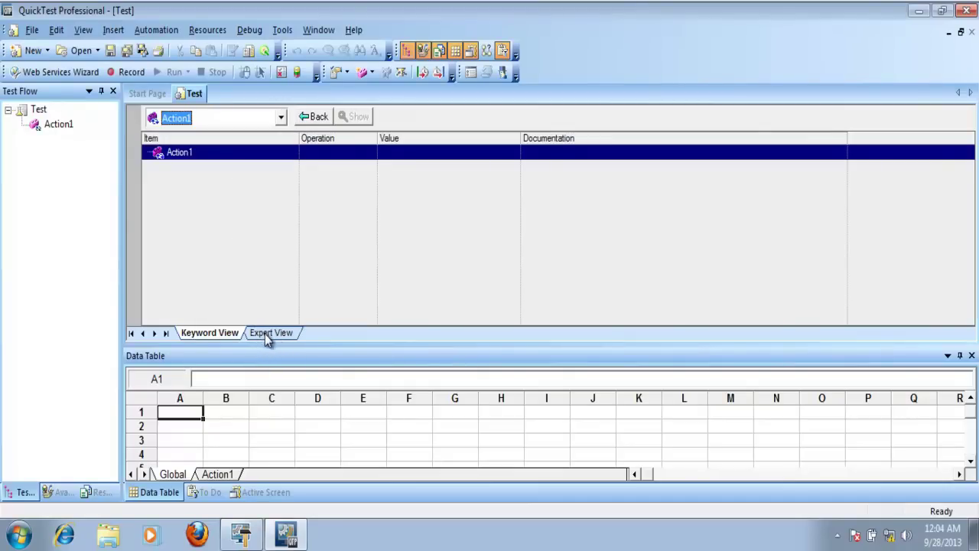
pyautogui.click(264, 334)
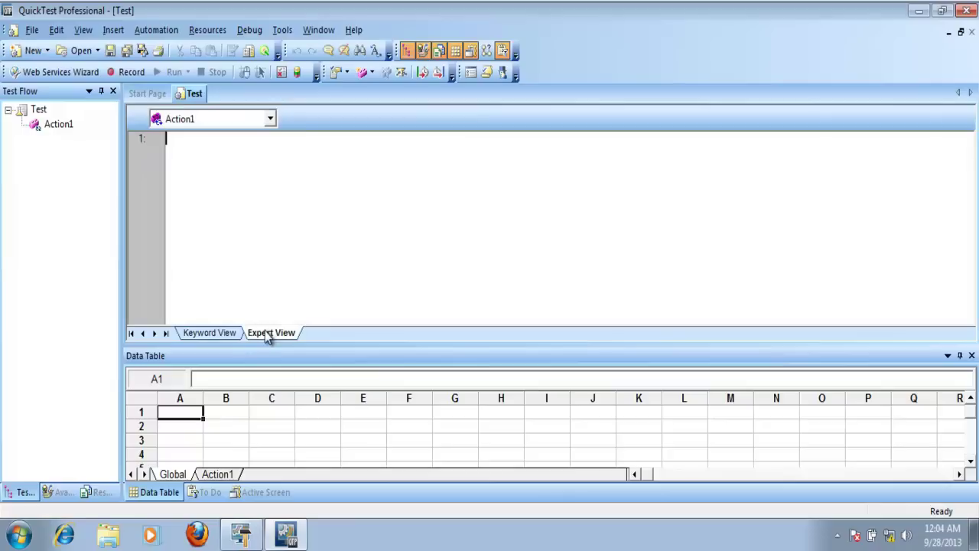
pyautogui.click(206, 335)
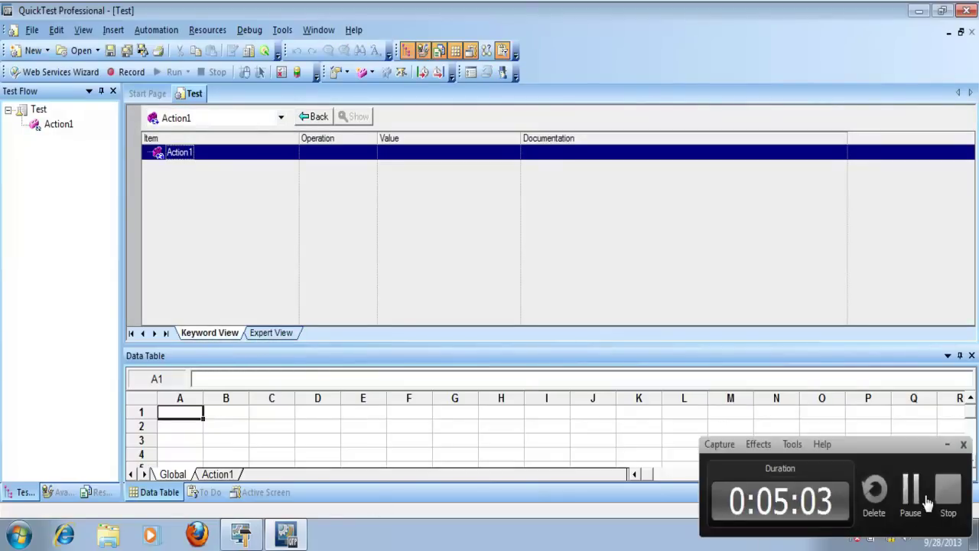
pyautogui.click(948, 491)
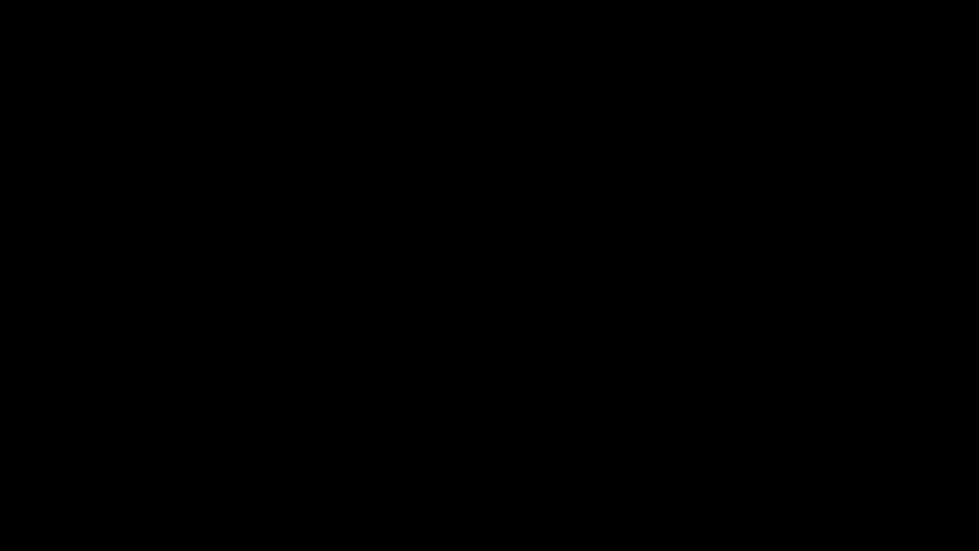